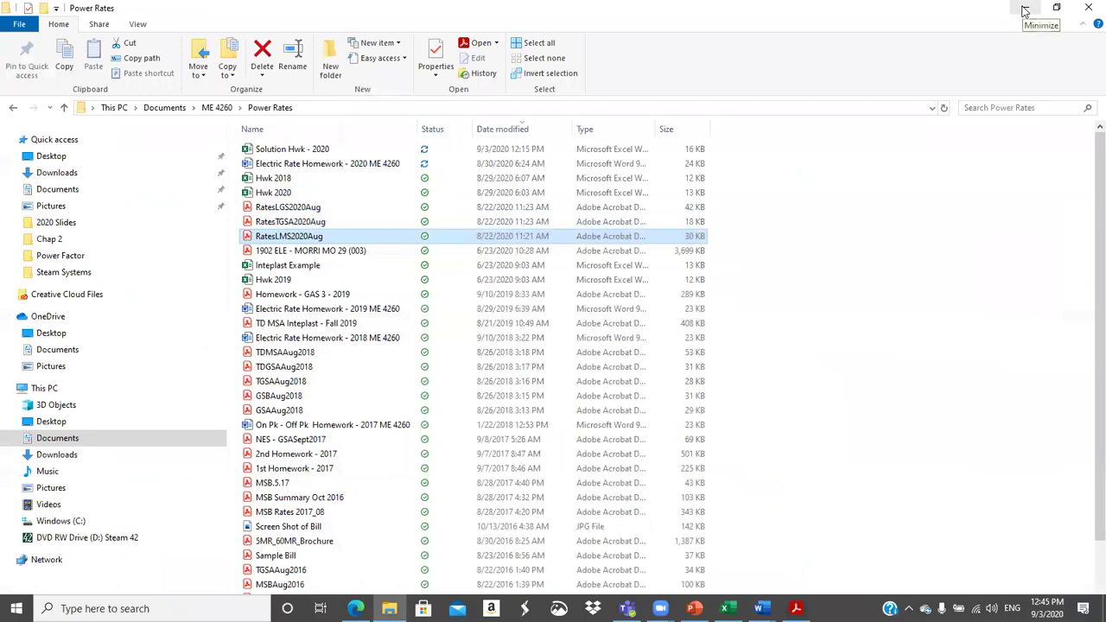
Minimize the open file, browser and Teams windows and launch MEASUR from the desktop
left_click(1024, 10)
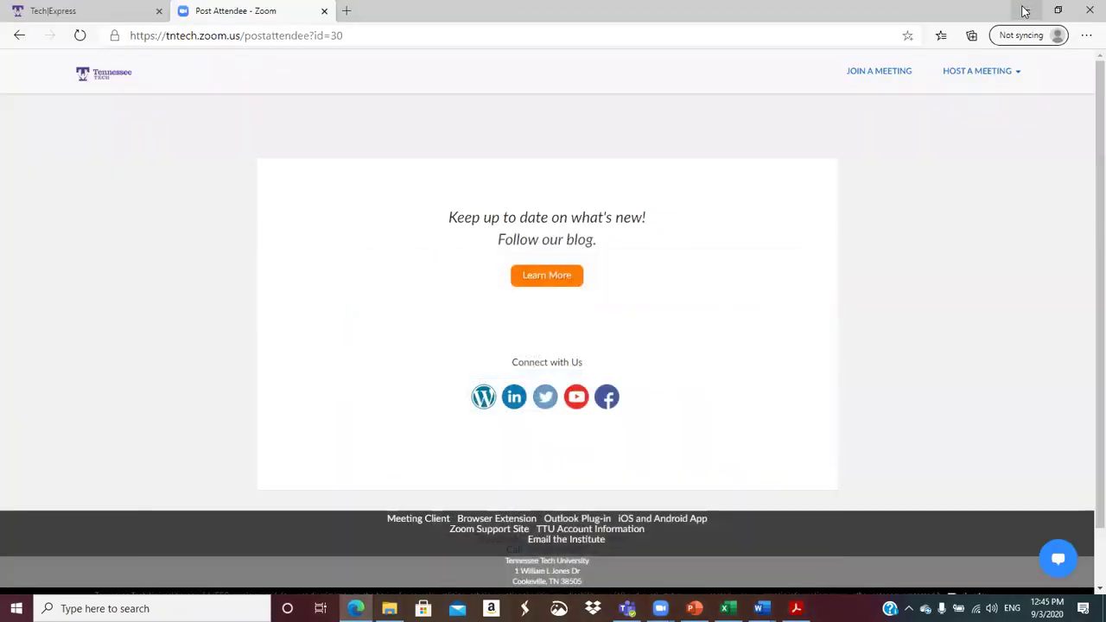
left_click(1023, 11)
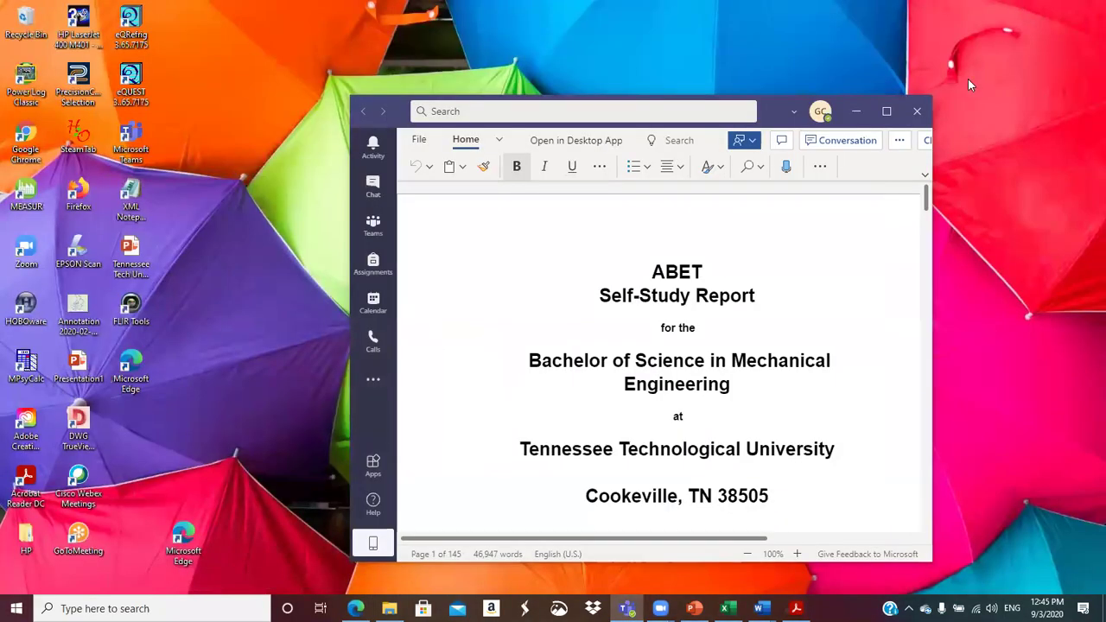
left_click(856, 113)
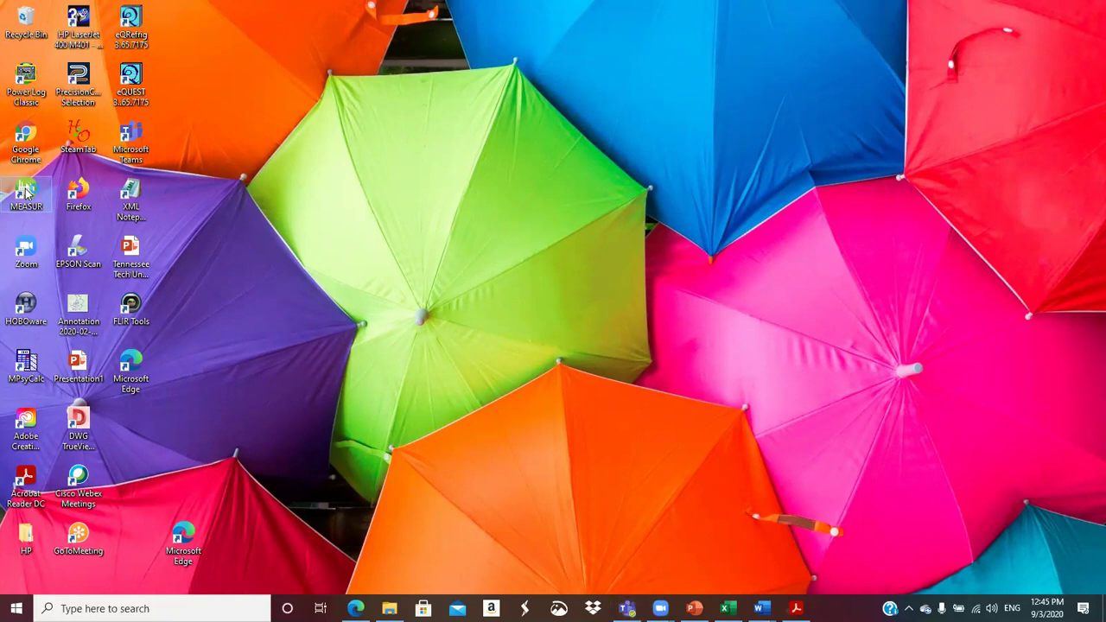
double_click(25, 191)
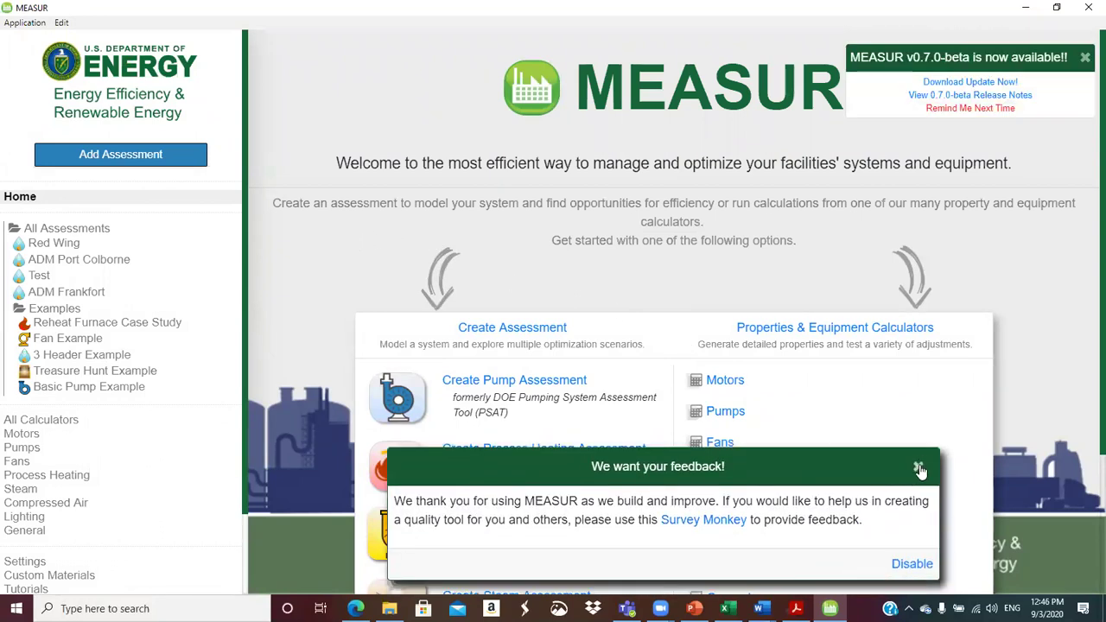
Dismiss the feedback request and bring the home page's full list of assessment types and equipment calculators into view
scroll(919, 468, "down", 1)
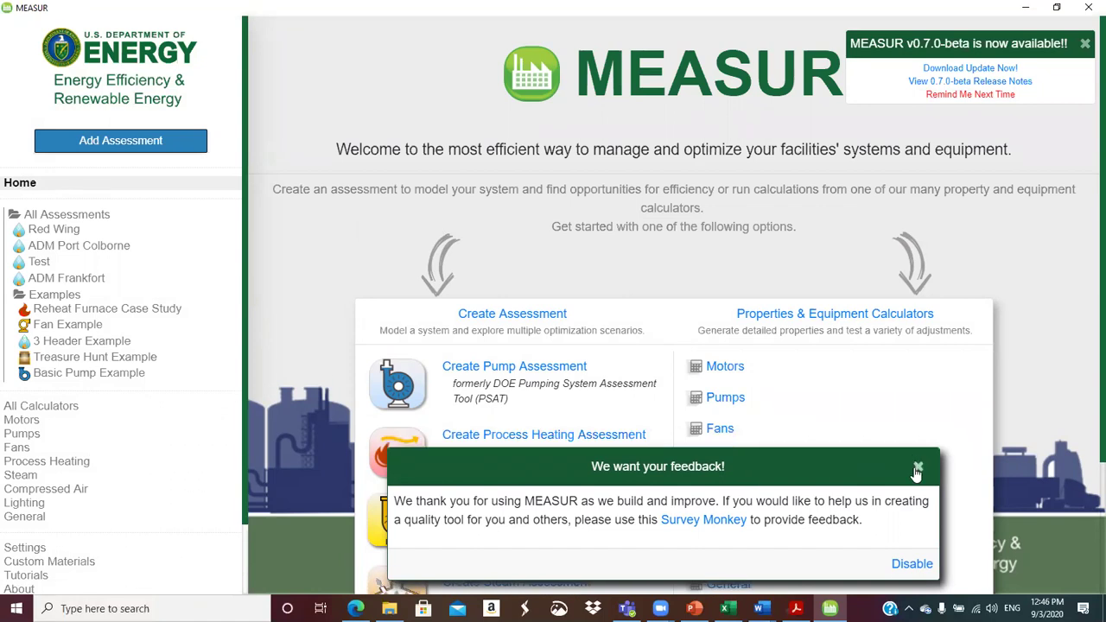
left_click(917, 468)
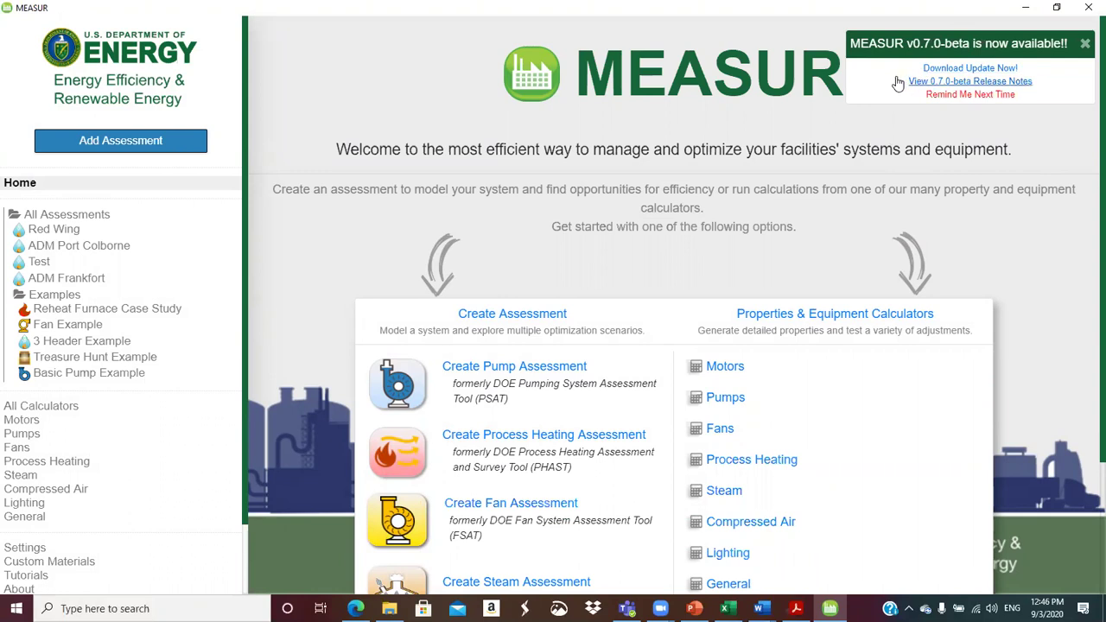
left_click(869, 97)
left_click(956, 94)
scroll(584, 229, "down", 2)
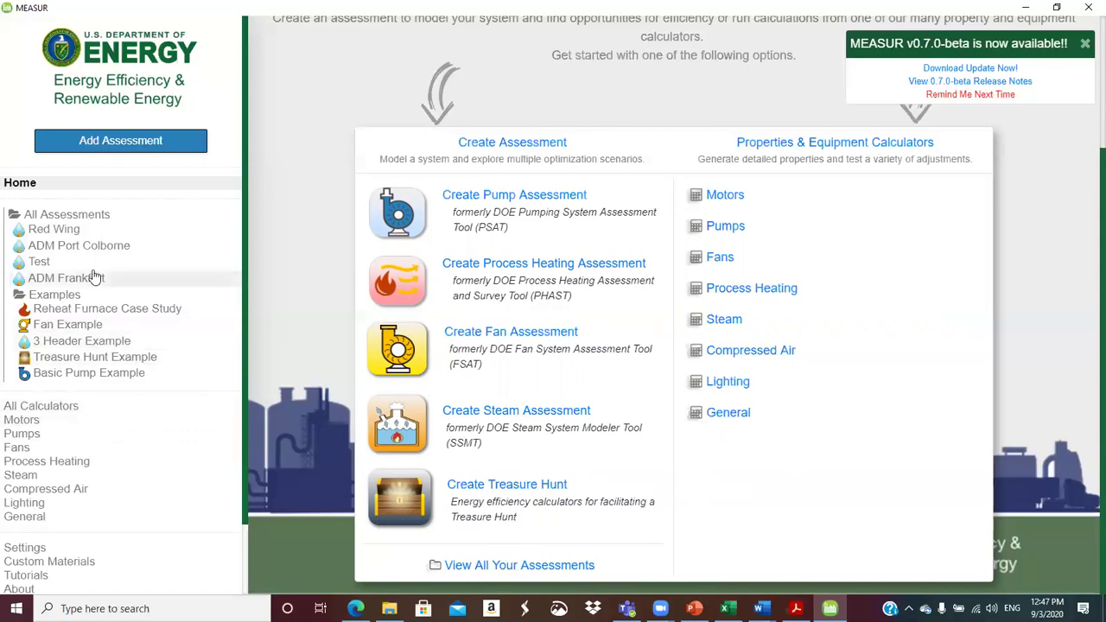
Open the Red Wing steam assessment and dismiss its Explore Opportunities notice
left_click(68, 232)
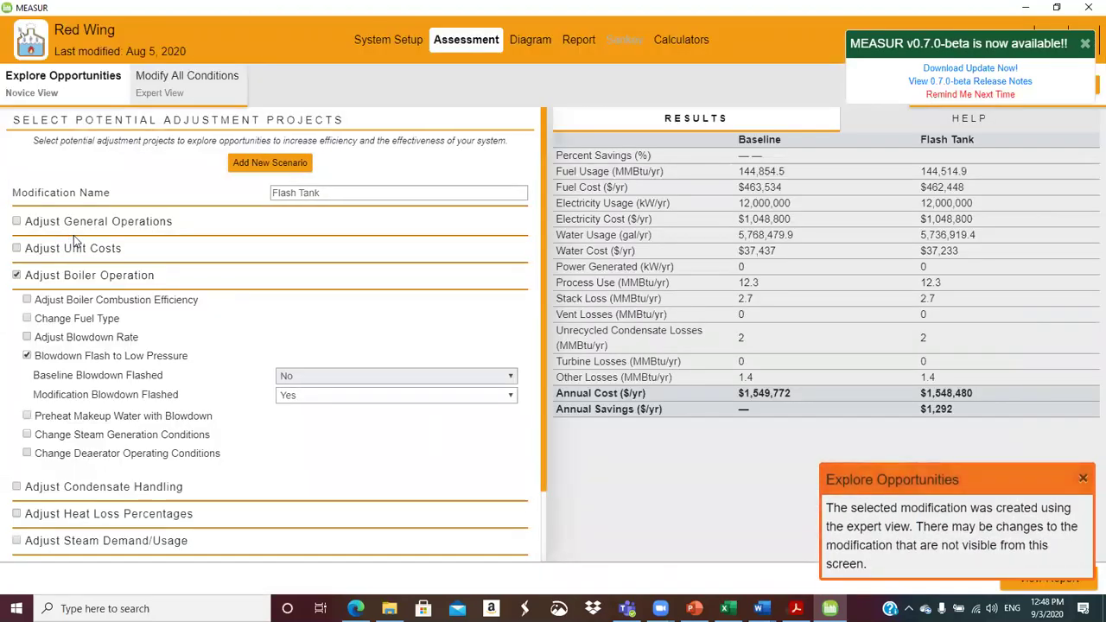
left_click(1082, 479)
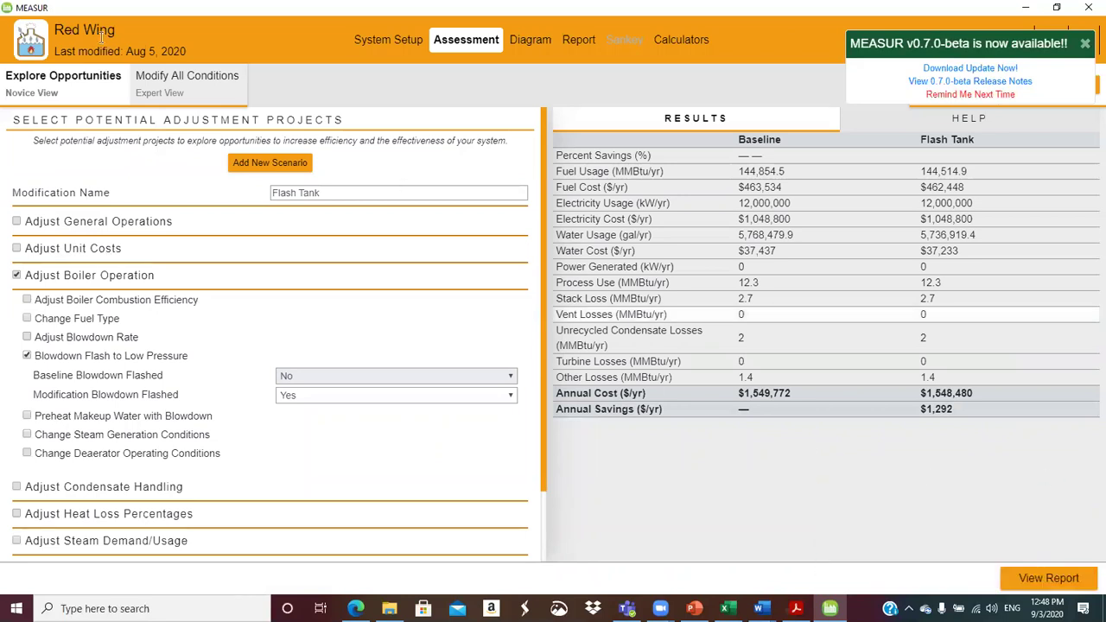
Review Red Wing's assessment settings in the system setup, checking the available currency, pressure and temperature unit options
left_click(375, 41)
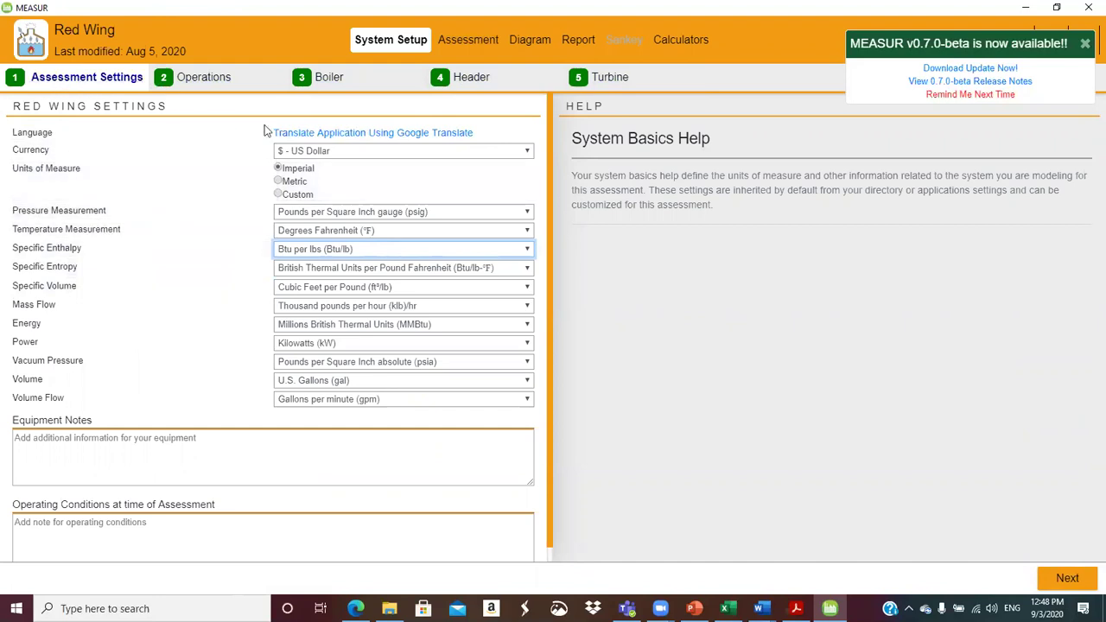
left_click(528, 153)
left_click(528, 152)
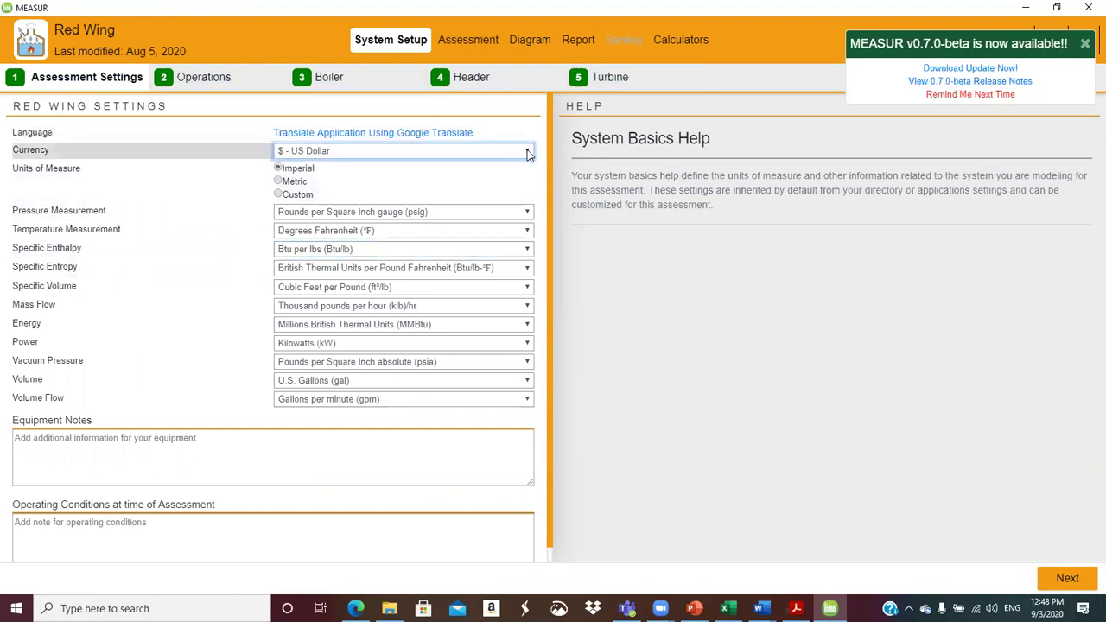
left_click(528, 152)
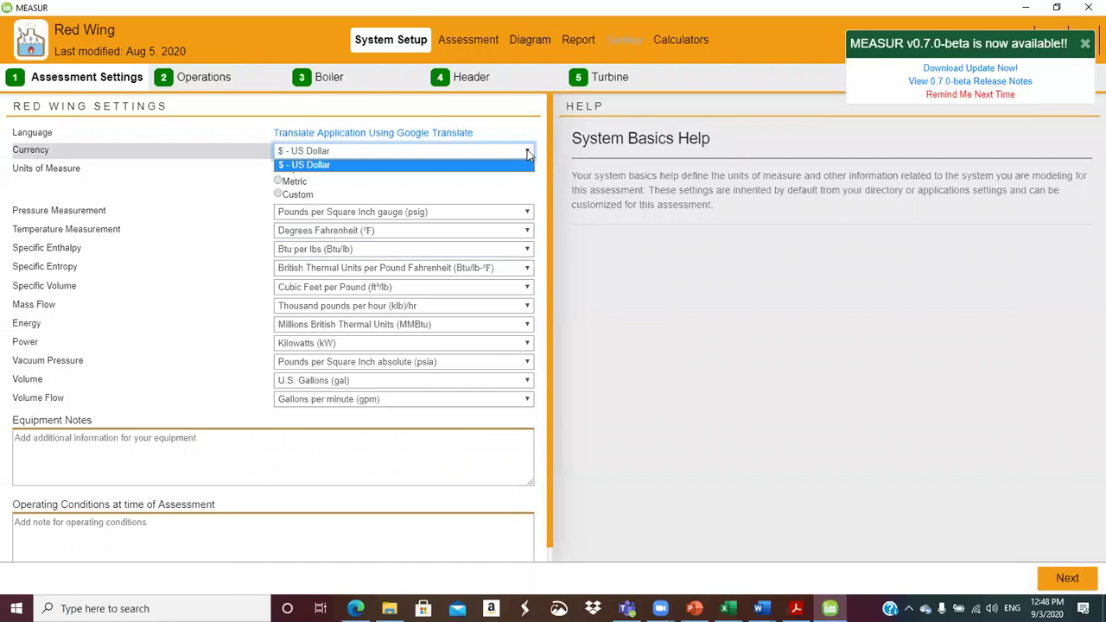
left_click(528, 151)
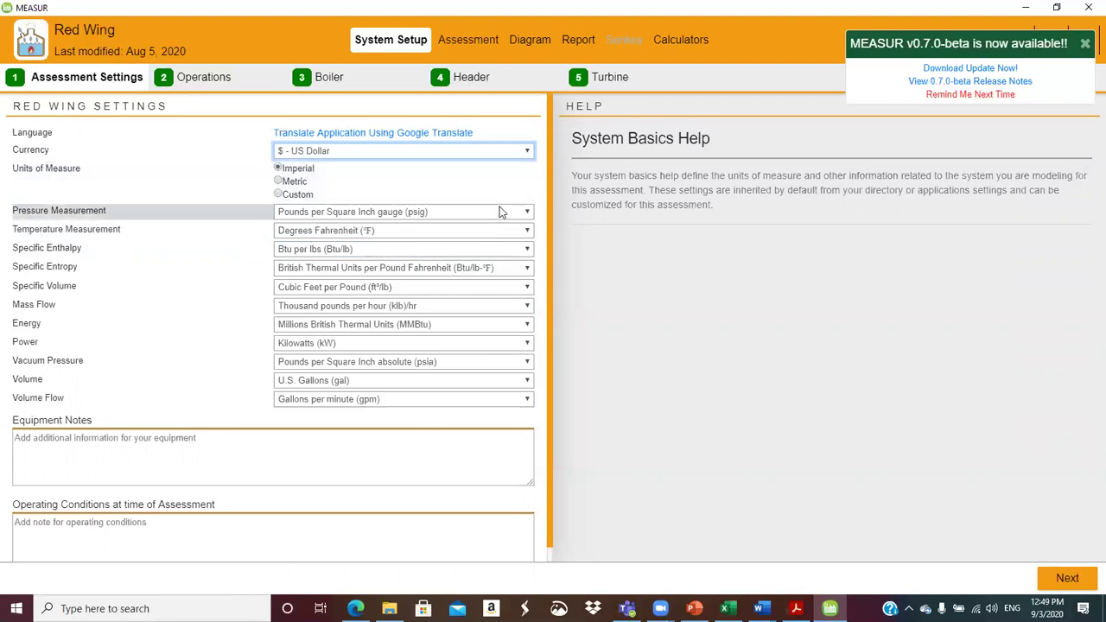
left_click(525, 215)
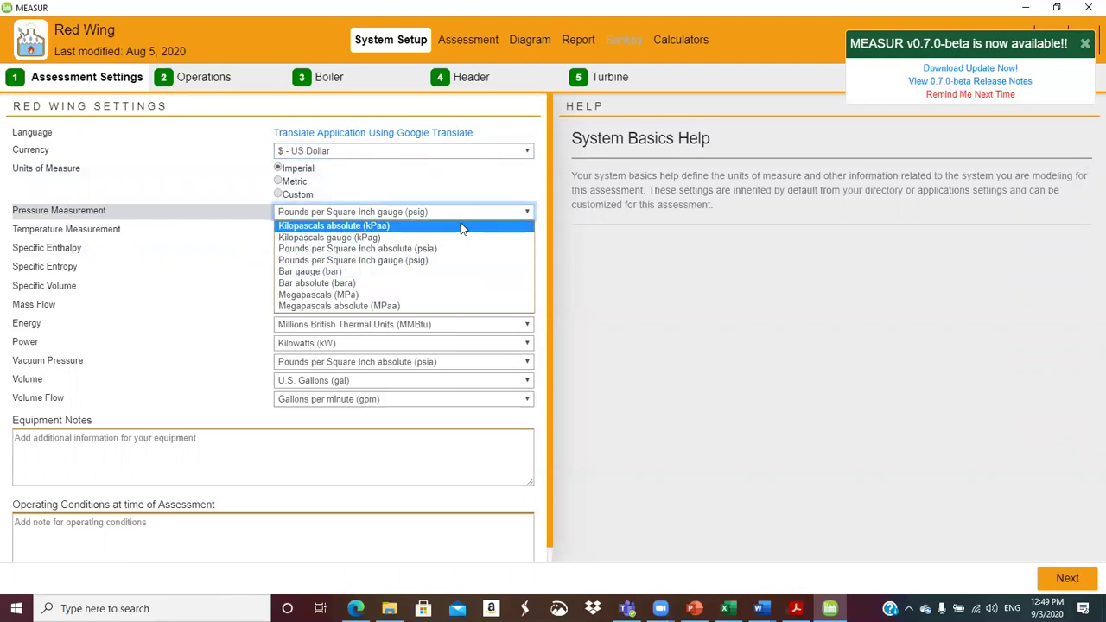
left_click(450, 265)
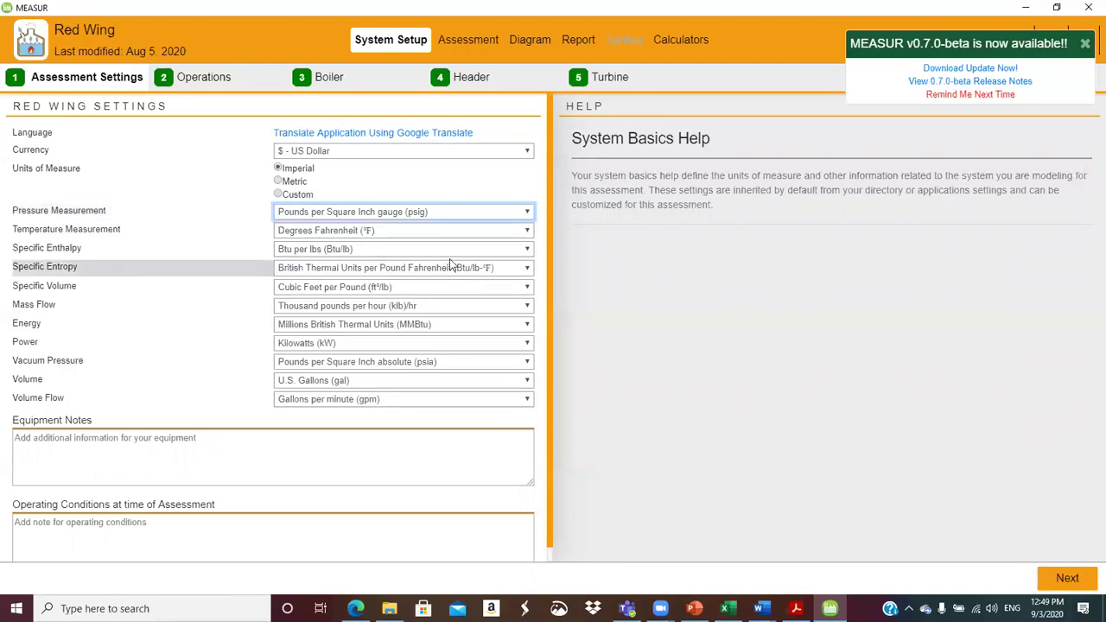
left_click(527, 231)
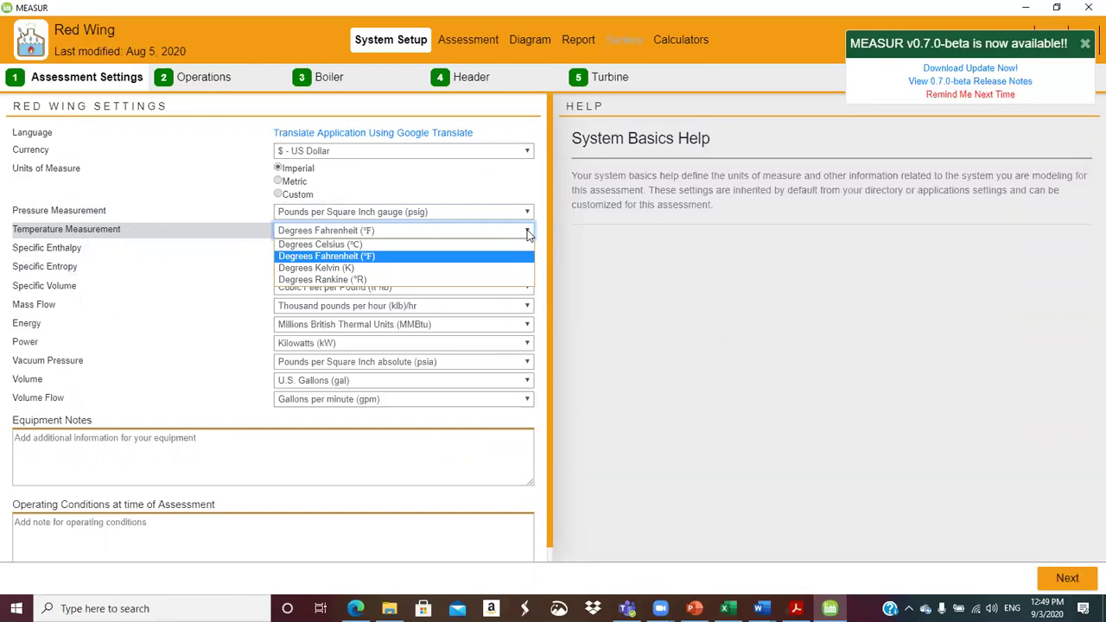
left_click(527, 231)
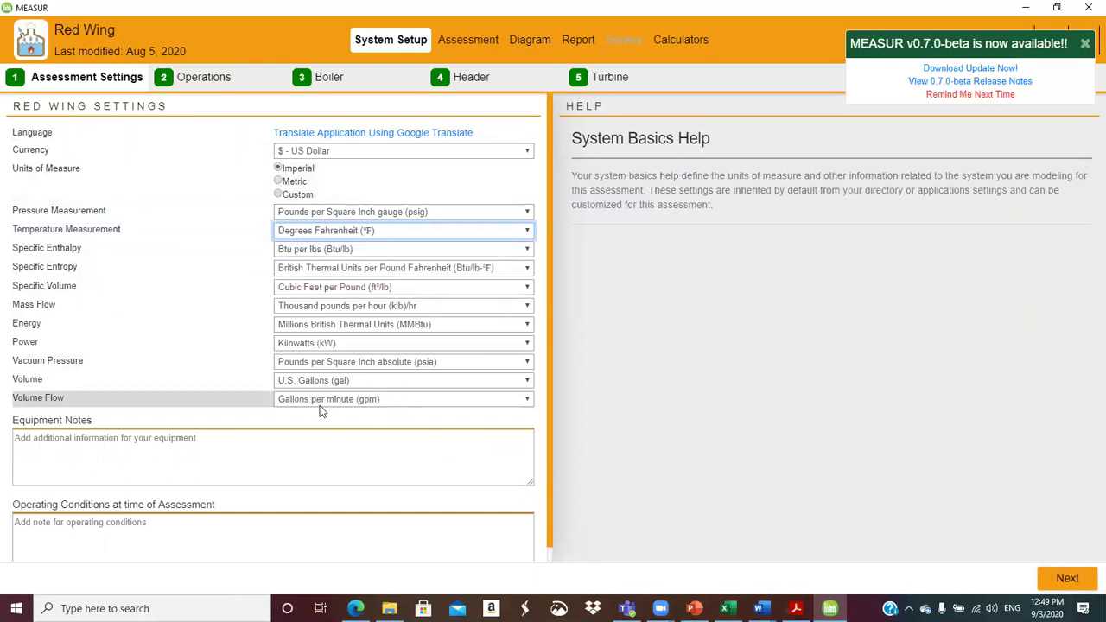
Review Red Wing's operating conditions, energy costs and boiler details, including the available fuel type and fuel options
left_click(216, 80)
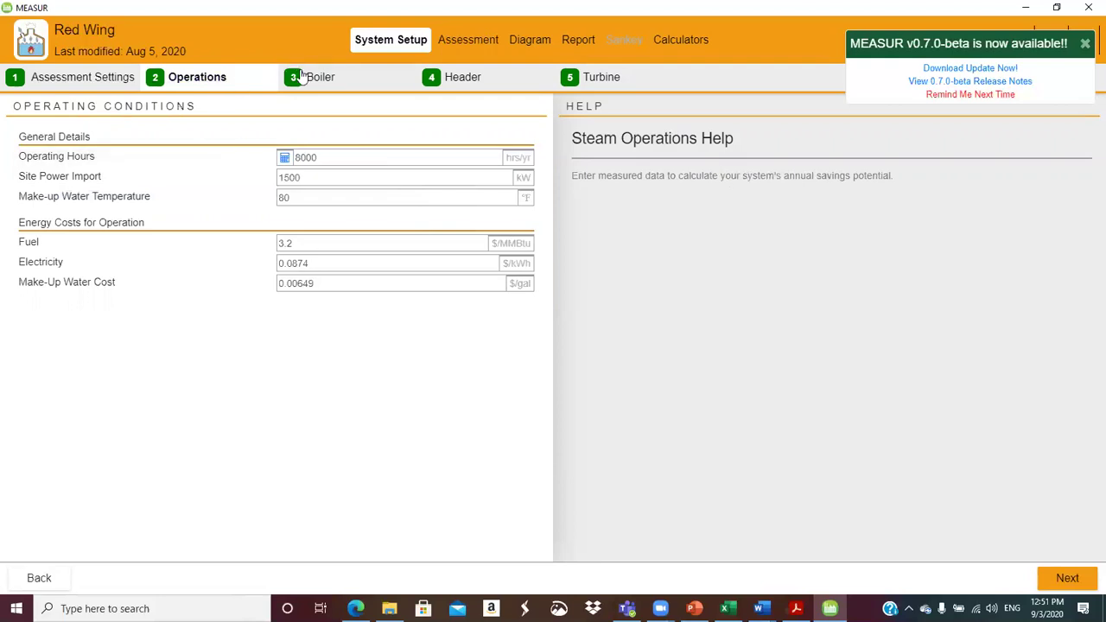
left_click_drag(318, 77, 311, 78)
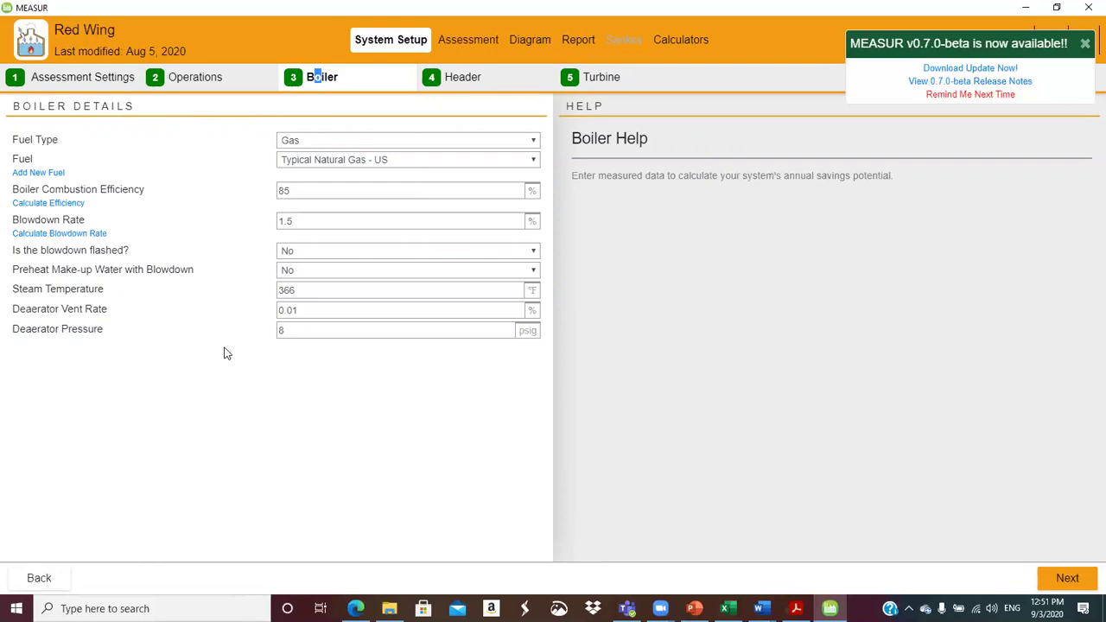
left_click(535, 144)
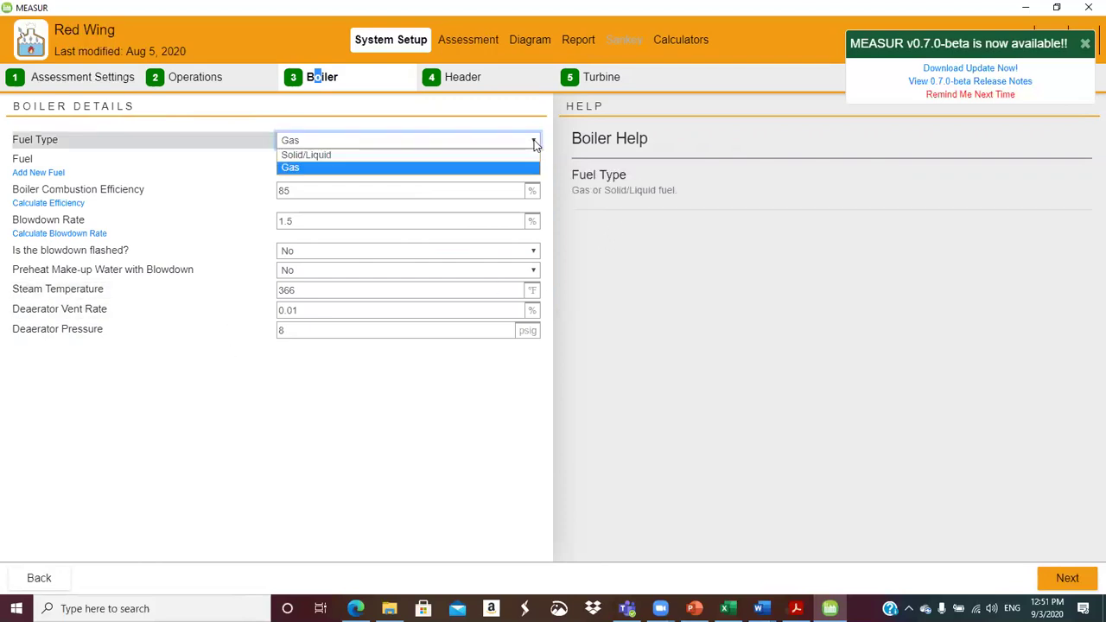
left_click(490, 168)
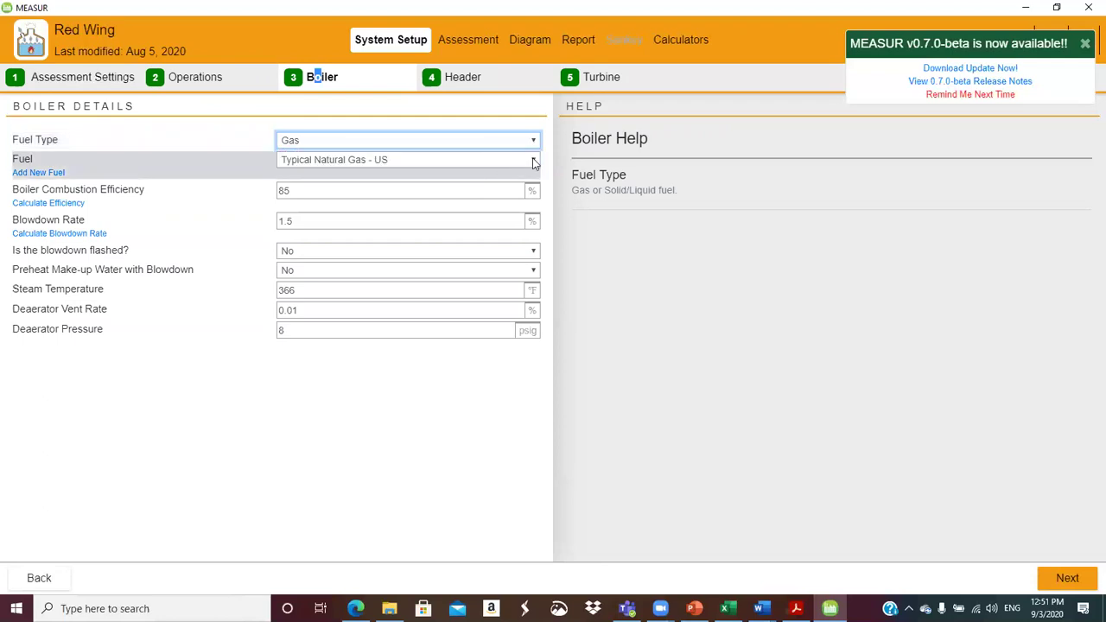
left_click(533, 162)
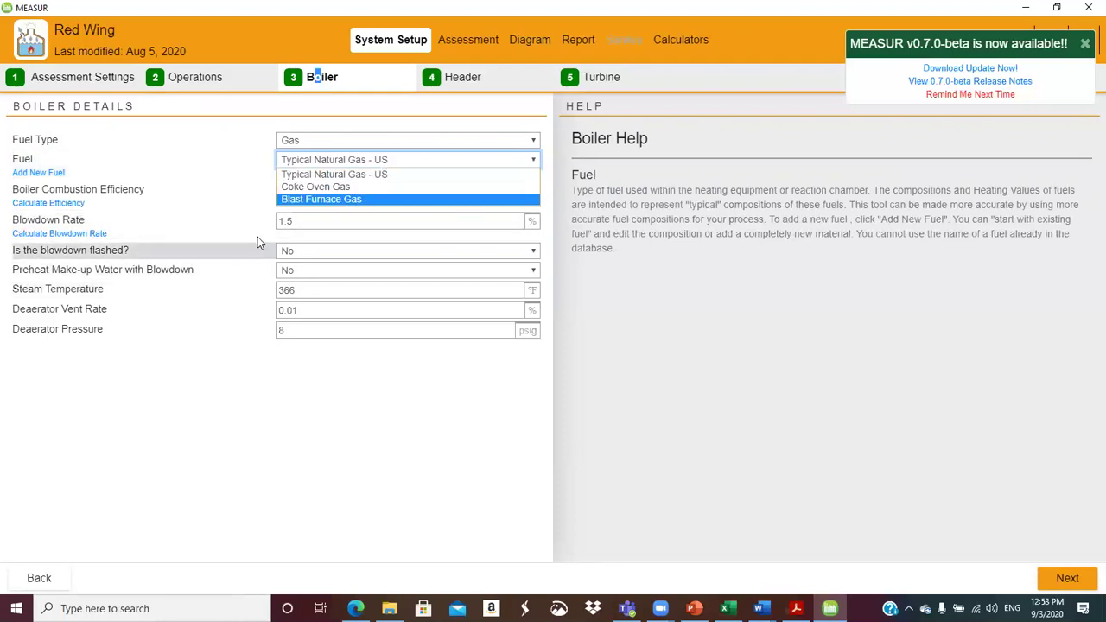
View the Stack Loss calculator for the boiler combustion efficiency, clear the update notice, and leave the calculator without applying it
left_click(250, 195)
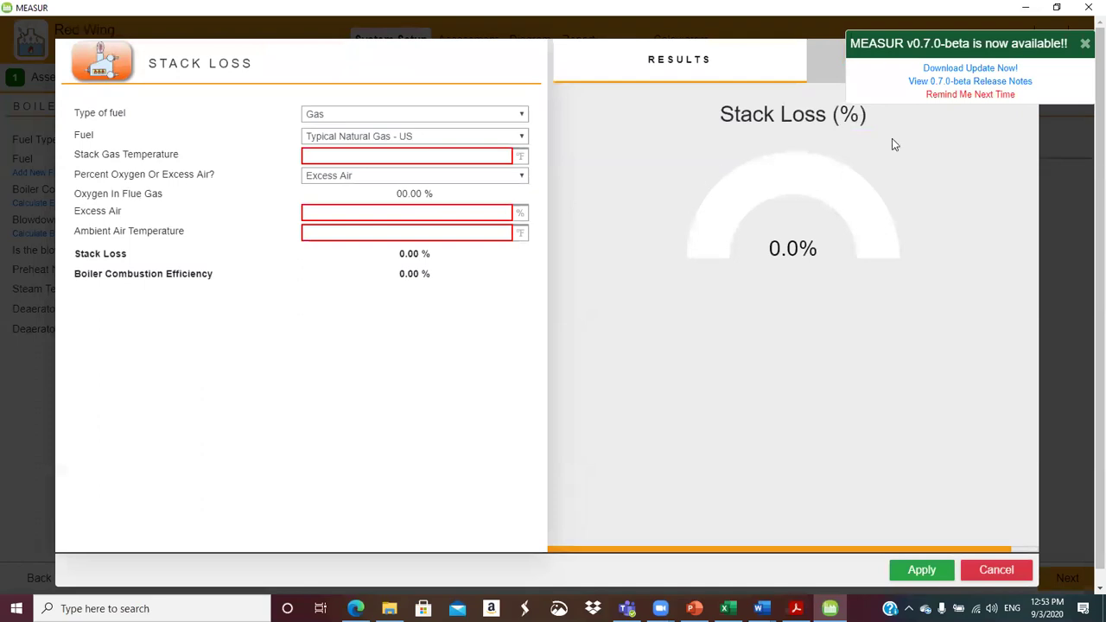
left_click(1084, 43)
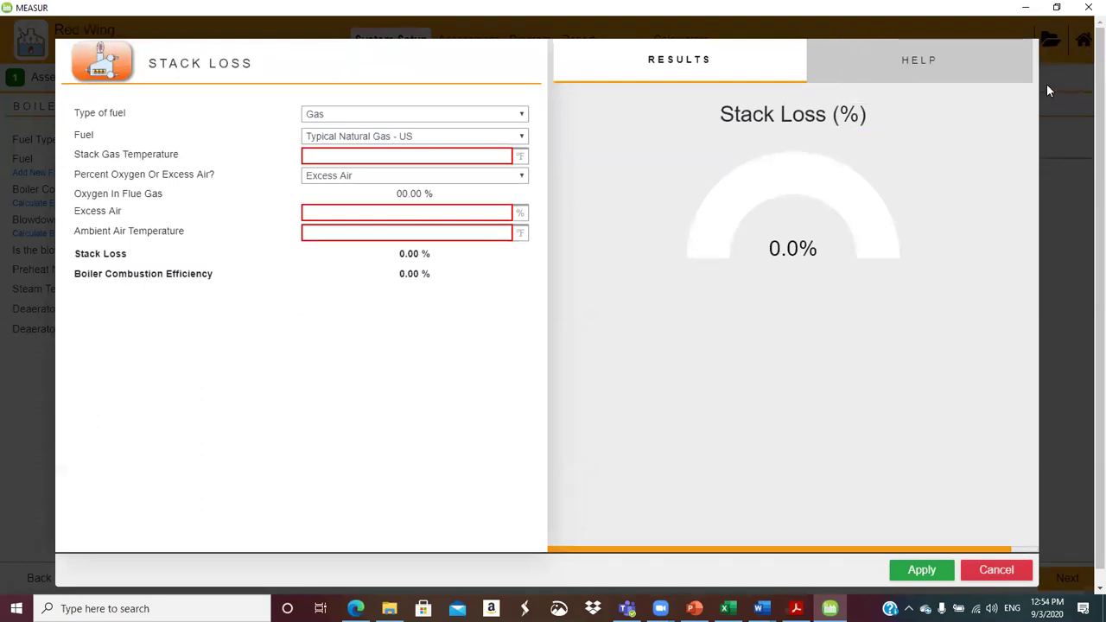
left_click(980, 568)
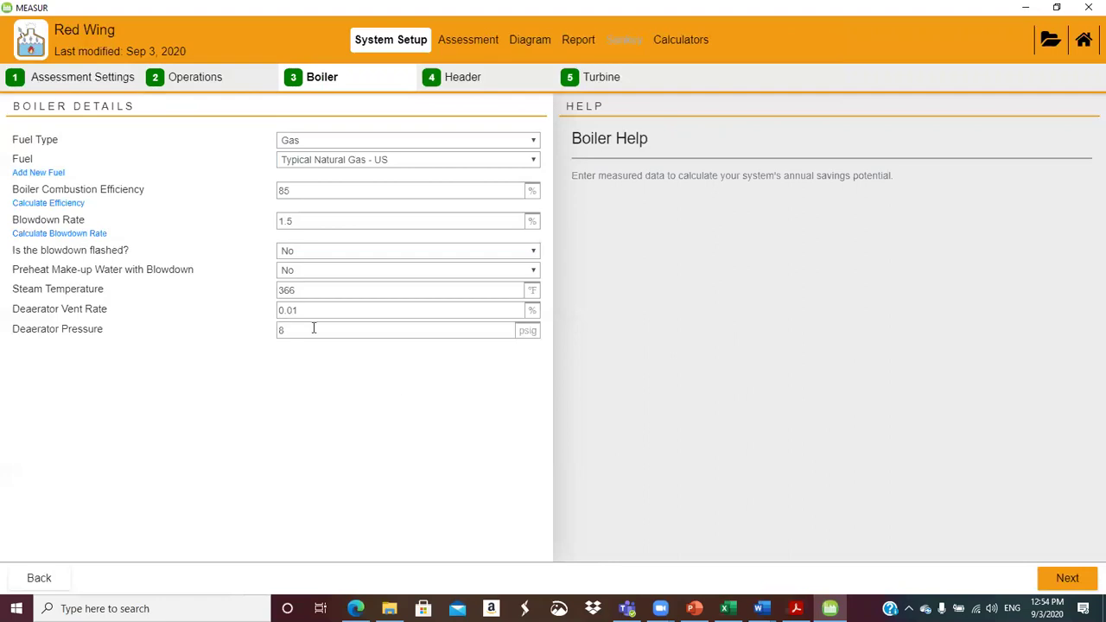
Review the boiler combustion efficiency help, the high and low pressure header details, and the turbine options
left_click(311, 188)
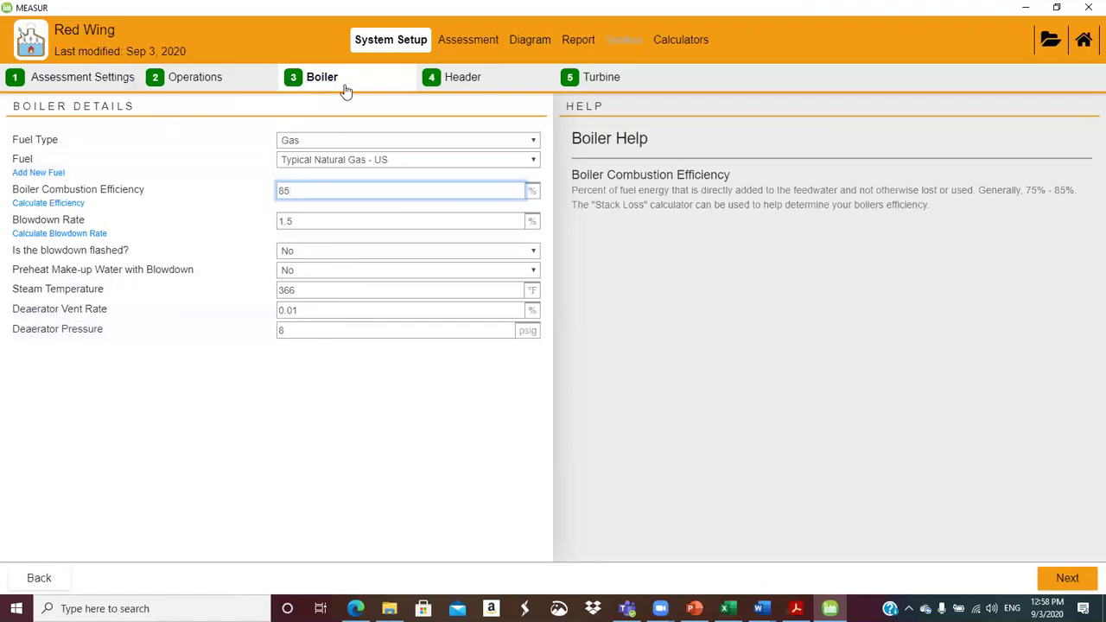
left_click(462, 78)
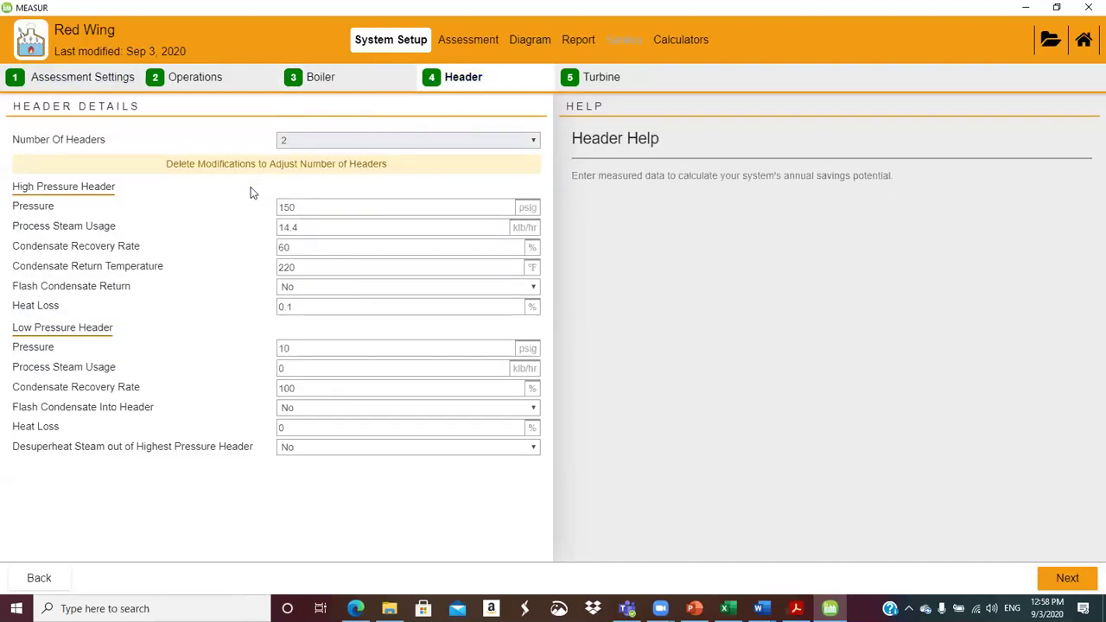
left_click(281, 206)
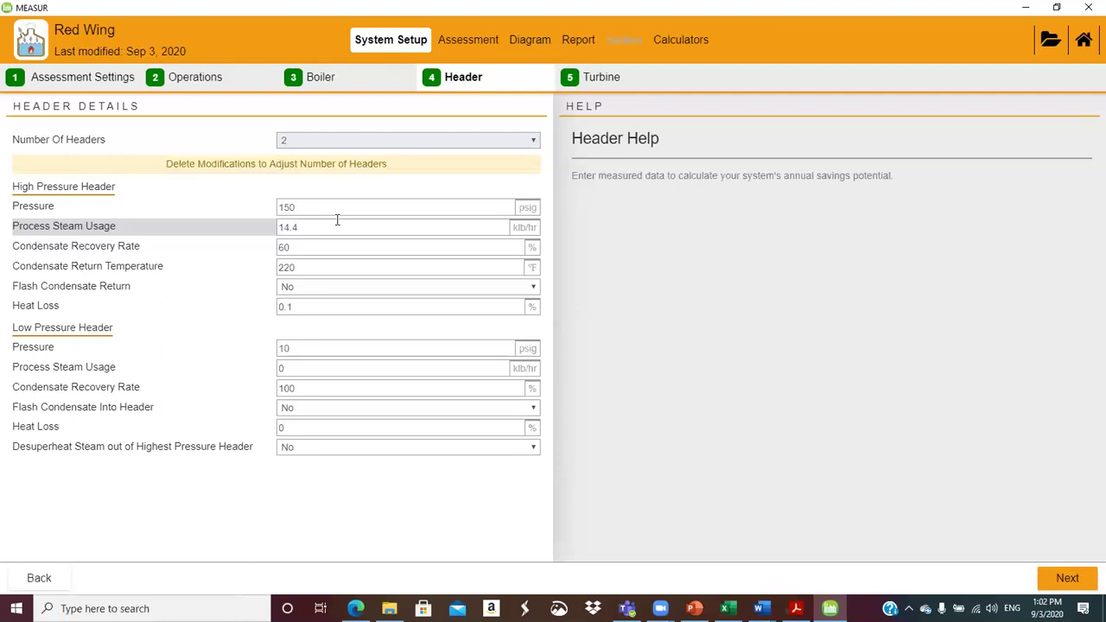
left_click(600, 80)
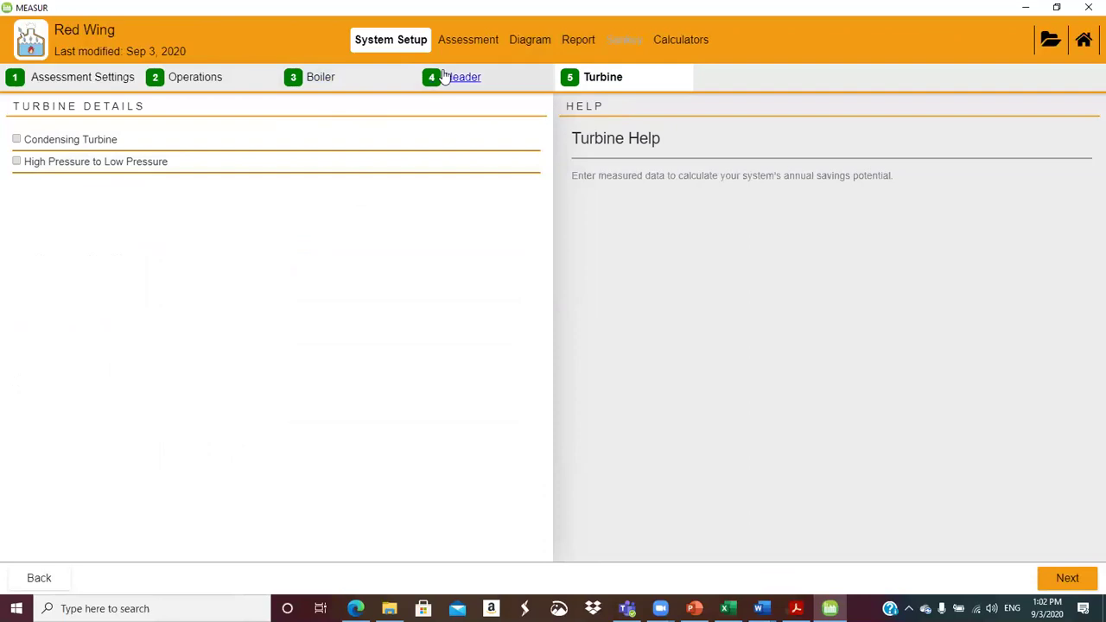
Inspect the boiler and deaerator properties in the baseline steam system diagram and return to the general summary
left_click(527, 45)
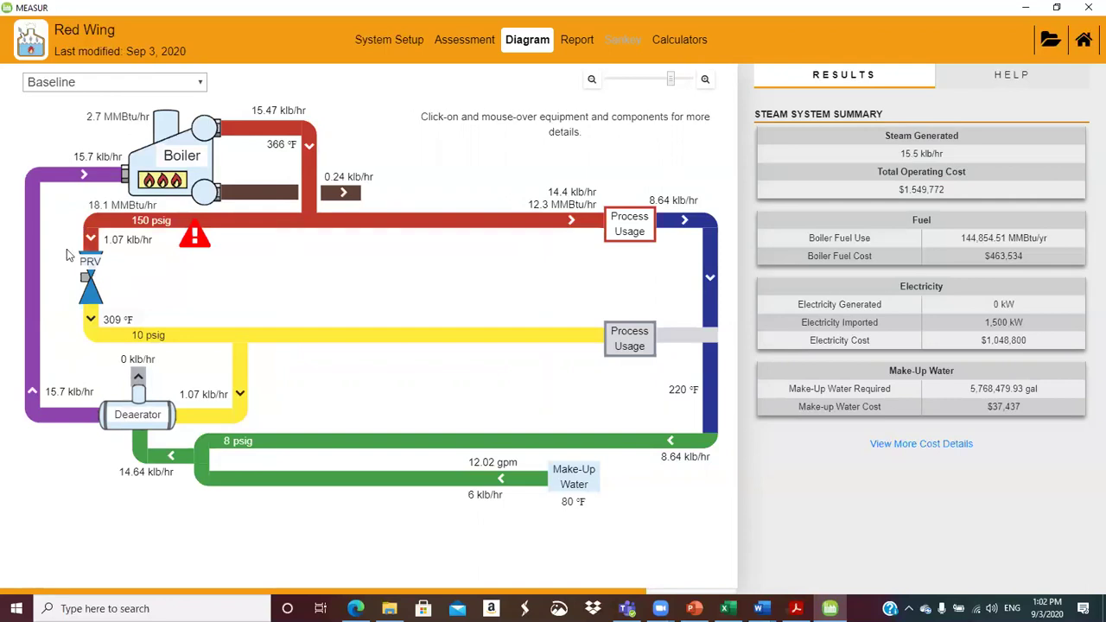
mouse_move(179, 168)
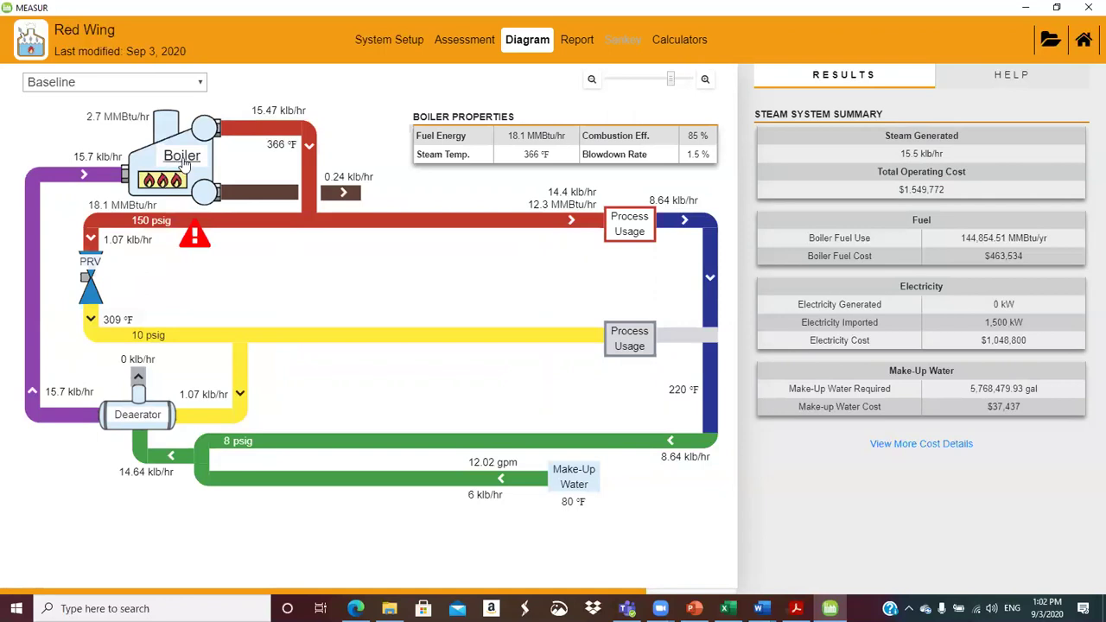
left_click(183, 164)
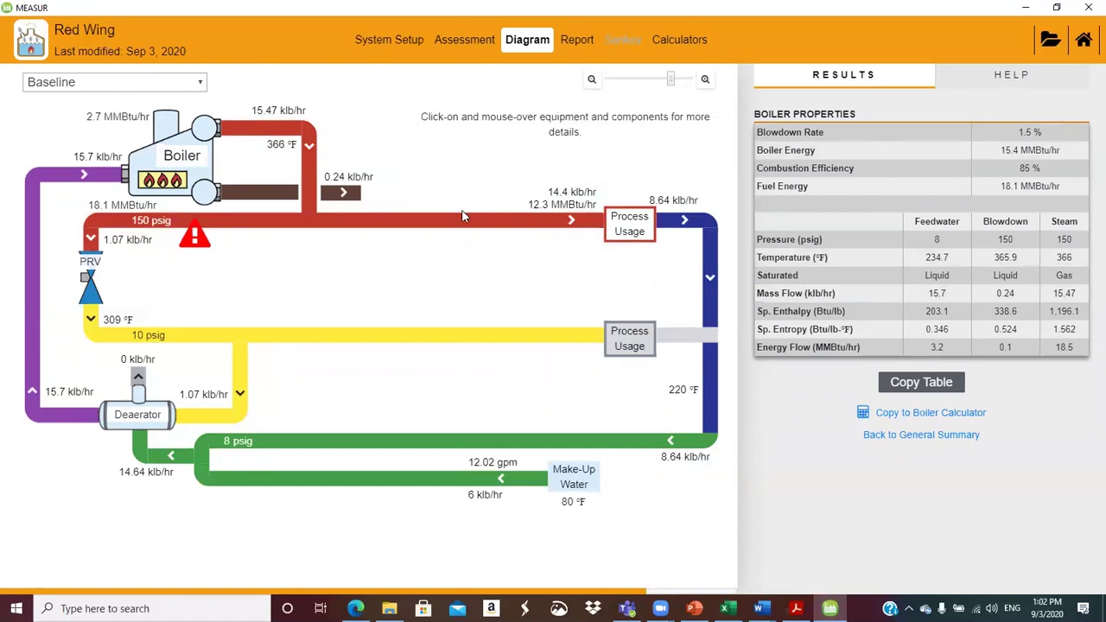
mouse_move(636, 229)
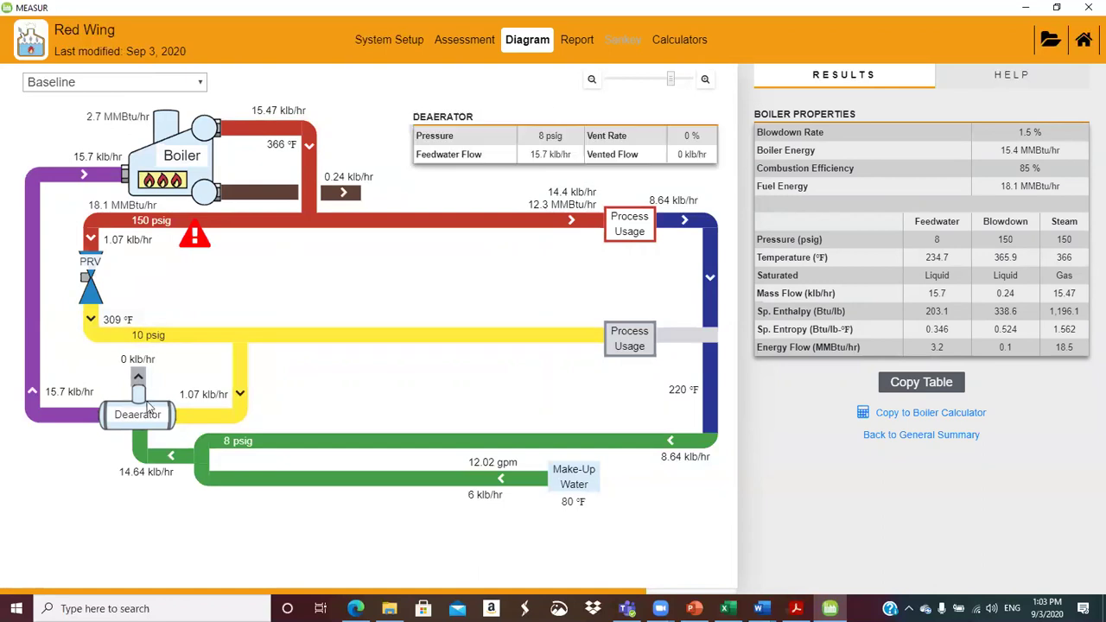
left_click(138, 415)
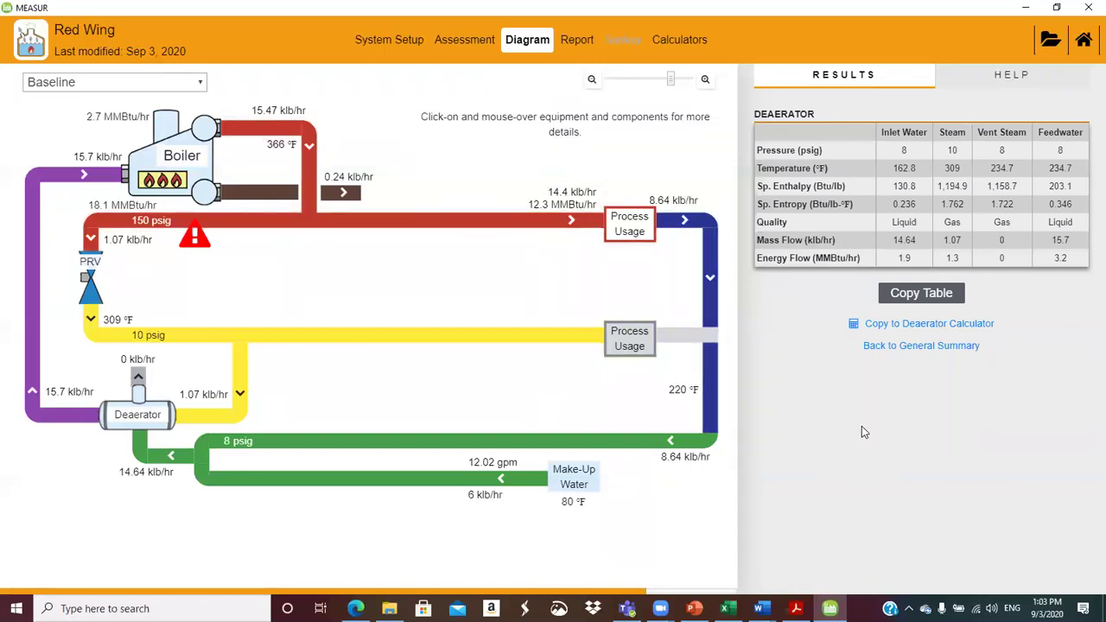
left_click(895, 347)
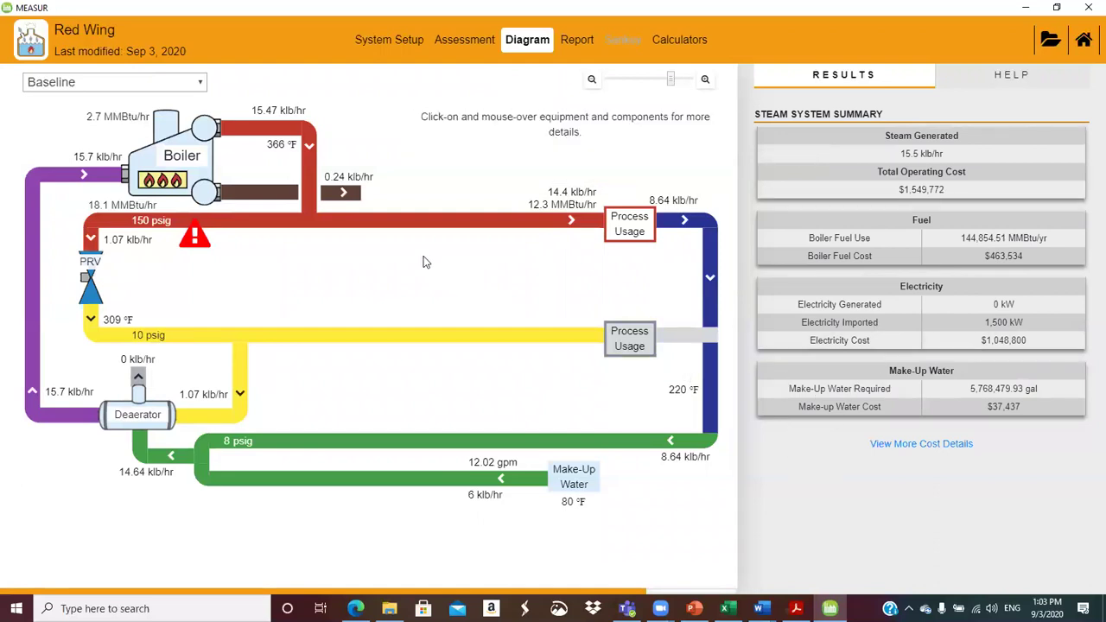
Examine the details of the process usage and the low pressure header in the baseline diagram
mouse_move(646, 337)
mouse_move(558, 210)
mouse_move(168, 339)
mouse_move(474, 337)
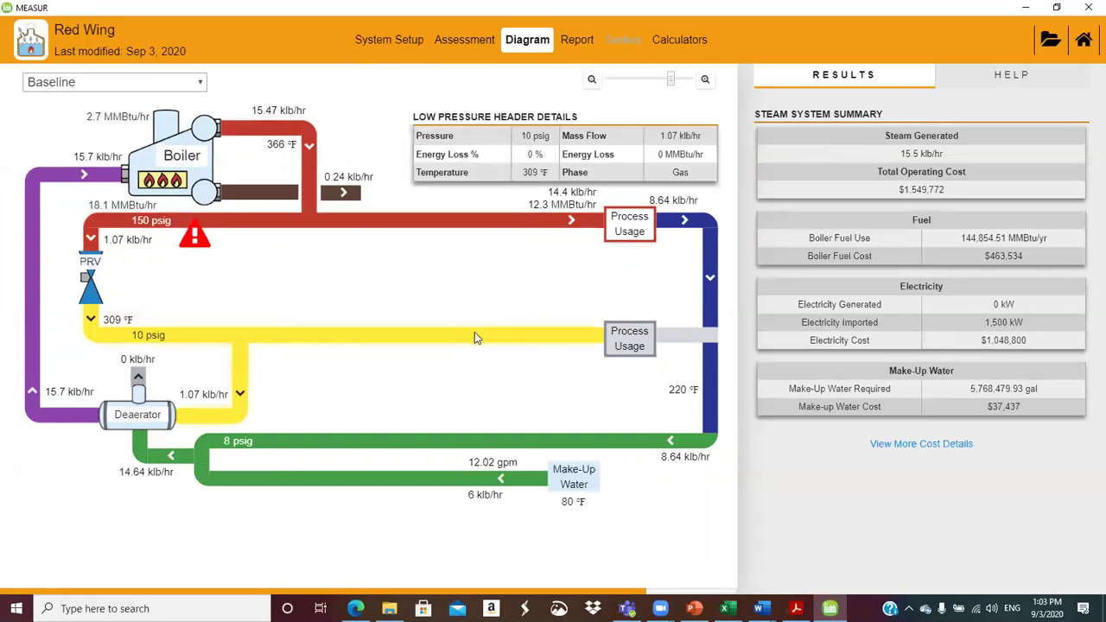